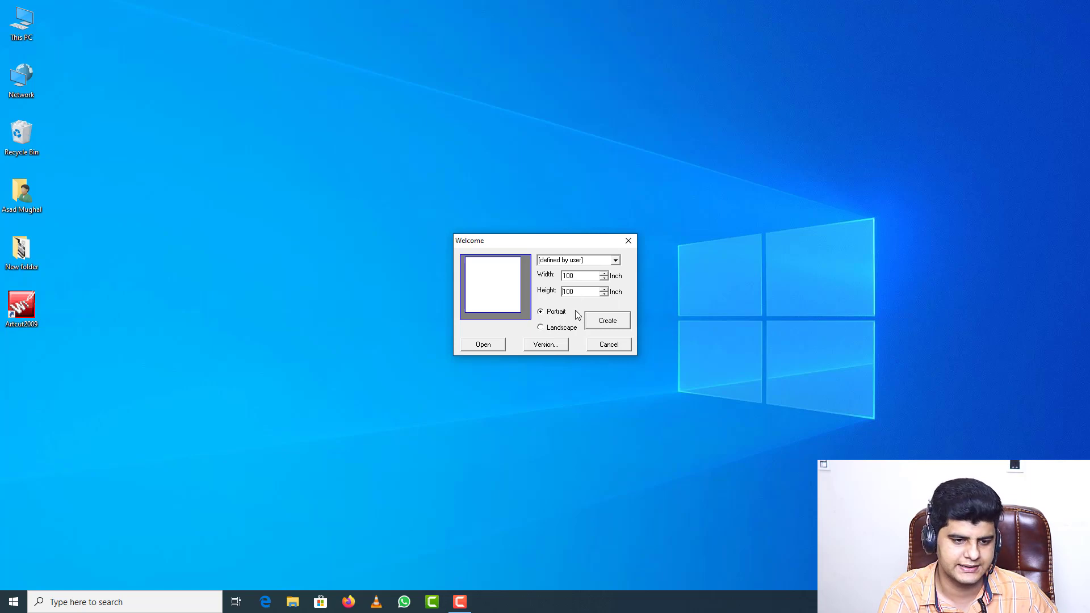
Create a 100 by 100 inch portrait page and open the cutting plotter installation from the Cut/Plot settings
click(609, 321)
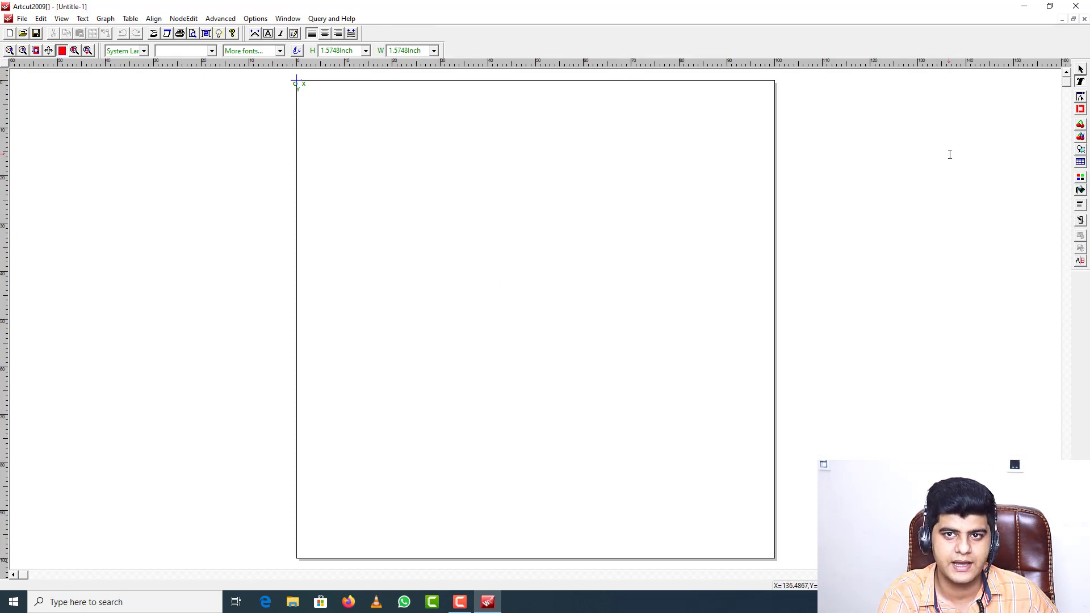
click(206, 34)
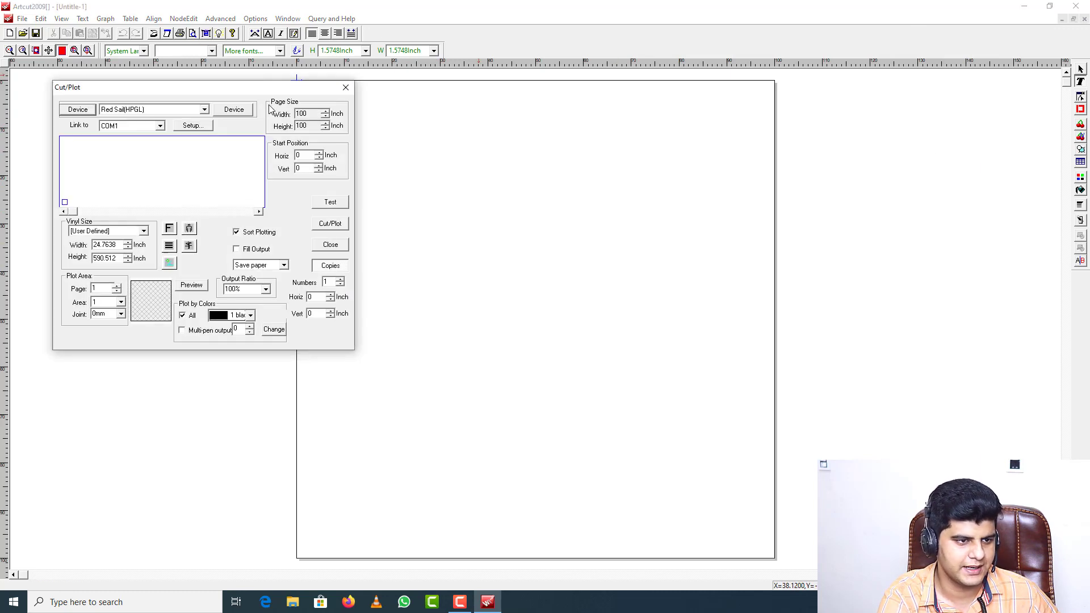
click(78, 111)
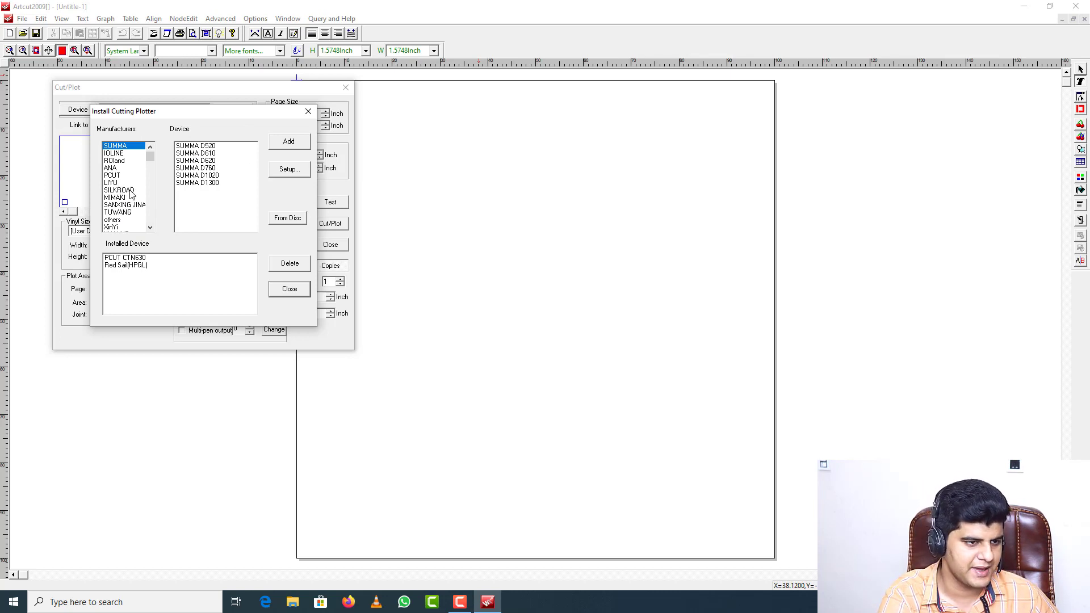
Find Red Sail among the plotter manufacturers to list its available devices
click(131, 191)
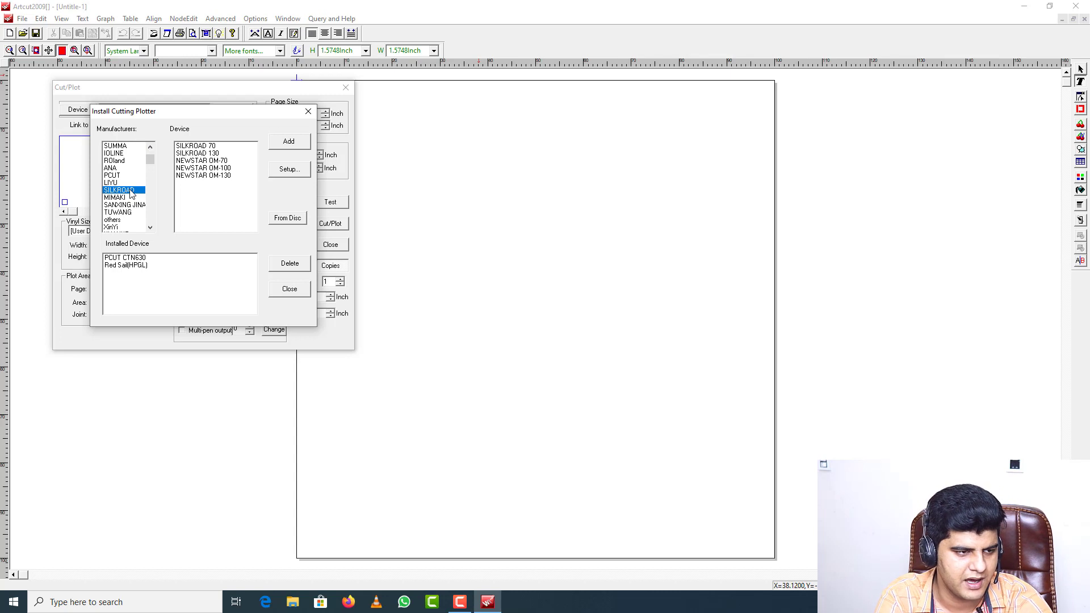
key(r)
key(r)
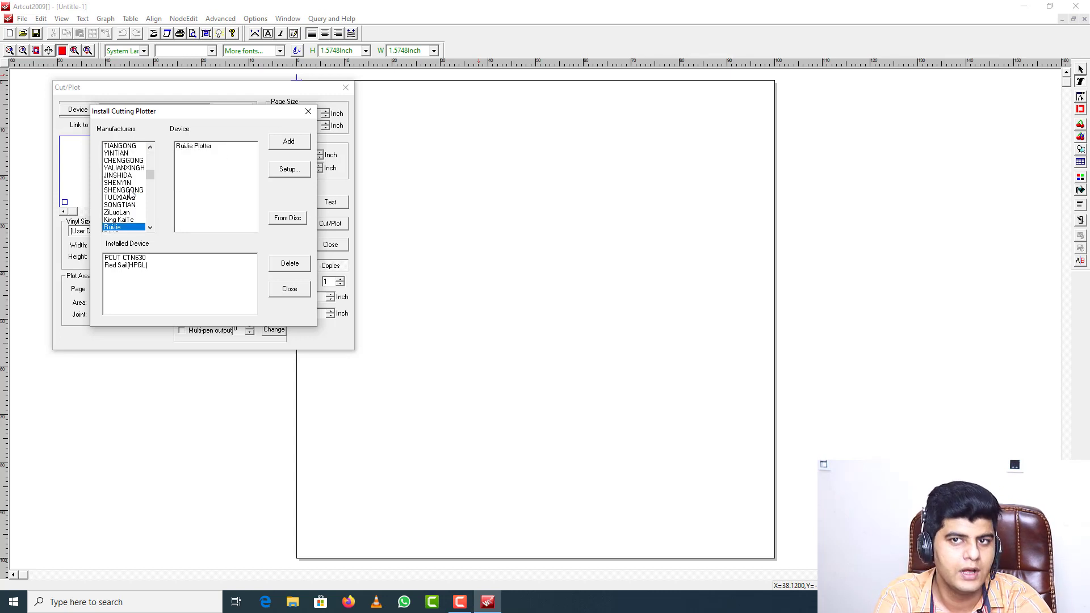
key(r)
key(r)
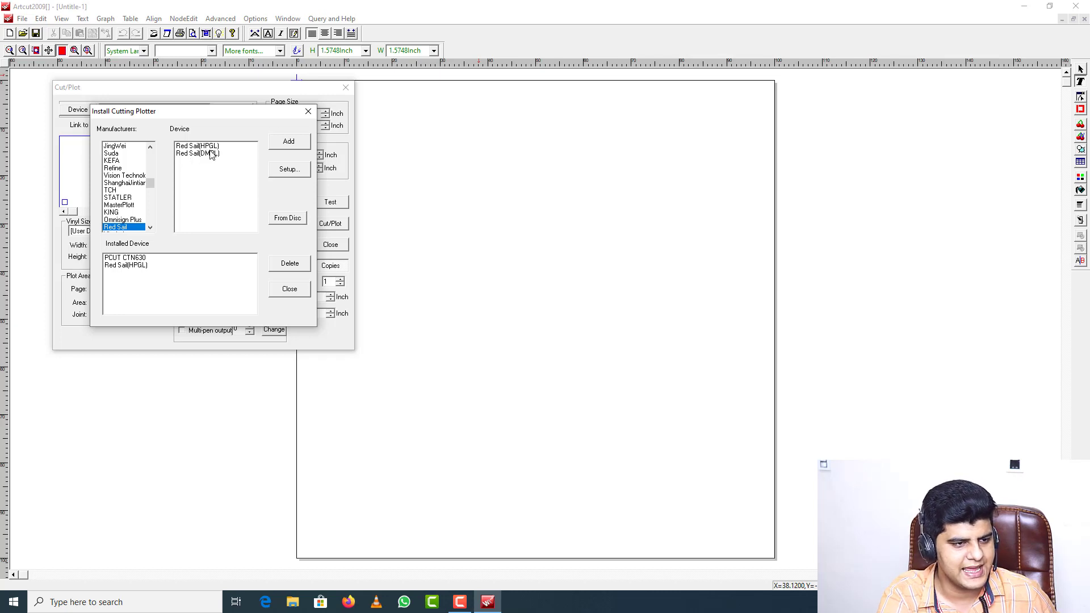
Delete the installed Red Sail(HPGL) and PCUT CTN630 plotters and install Red Sail(HPGL) as the only device
click(136, 265)
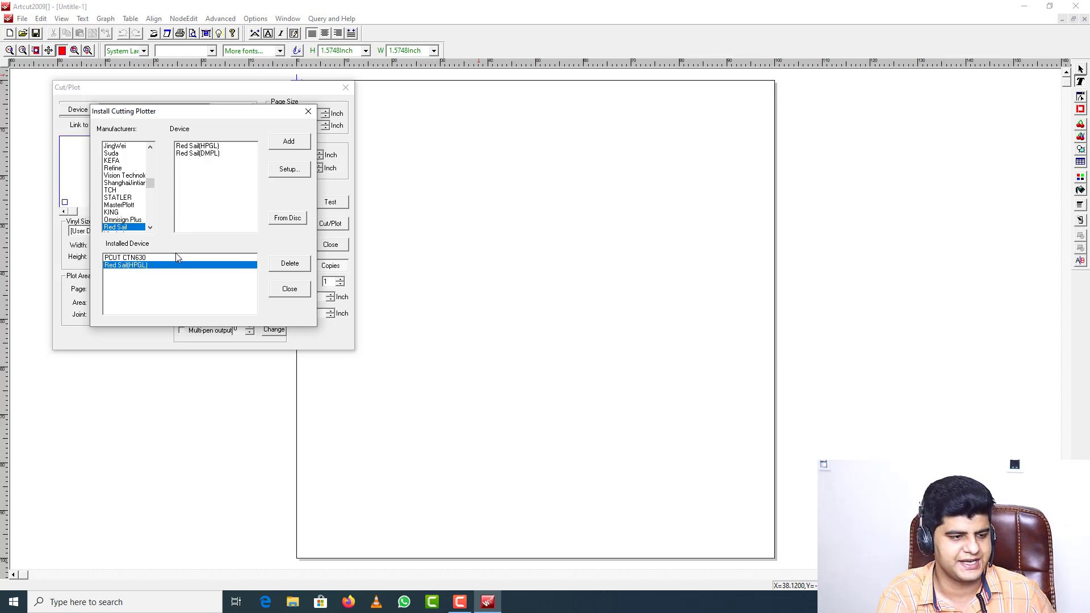
click(296, 265)
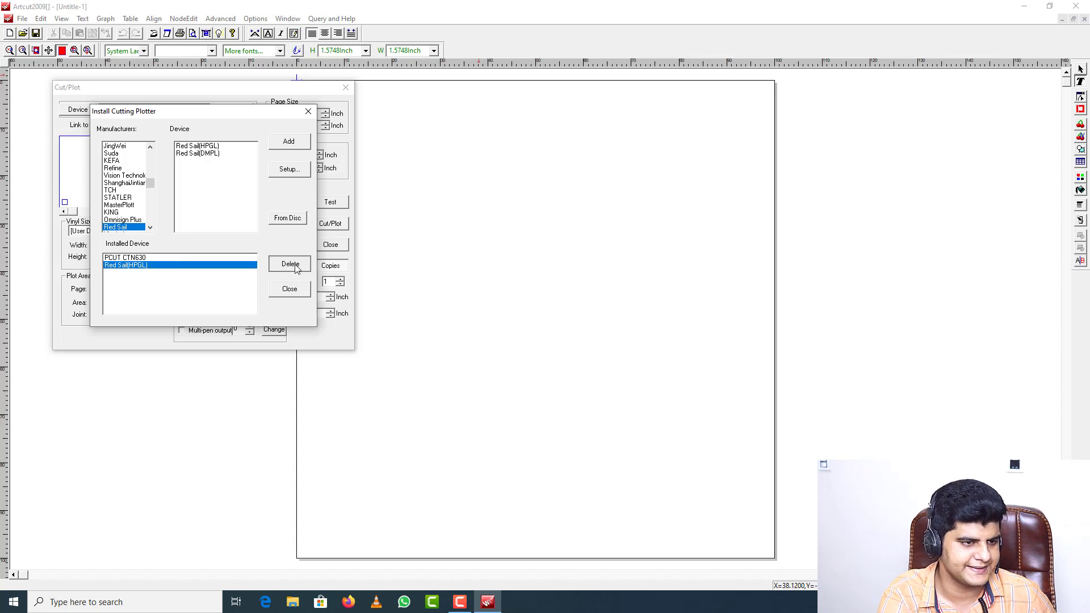
click(213, 147)
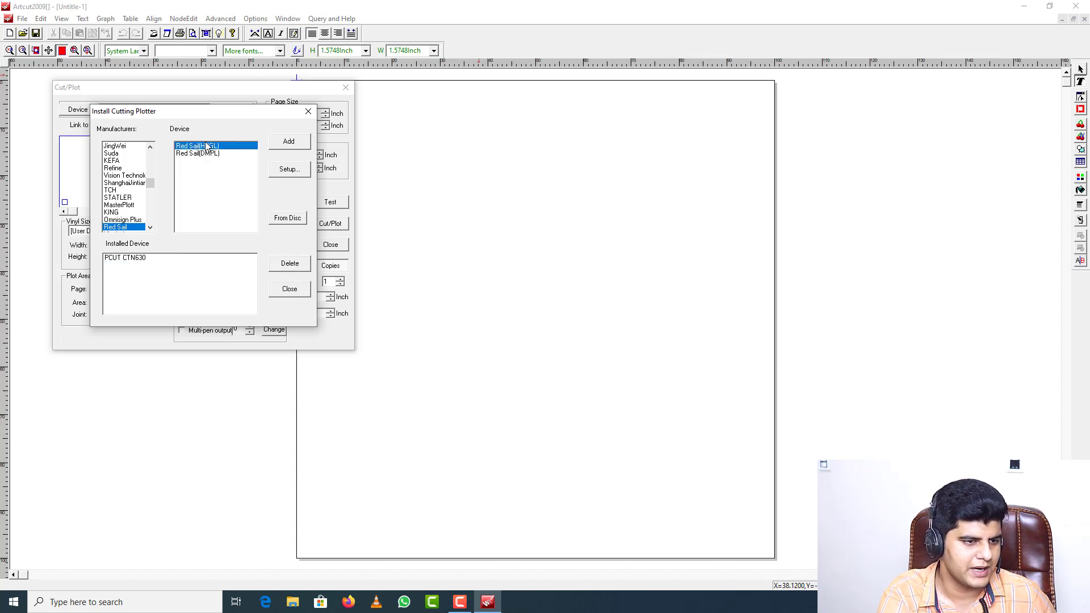
click(165, 258)
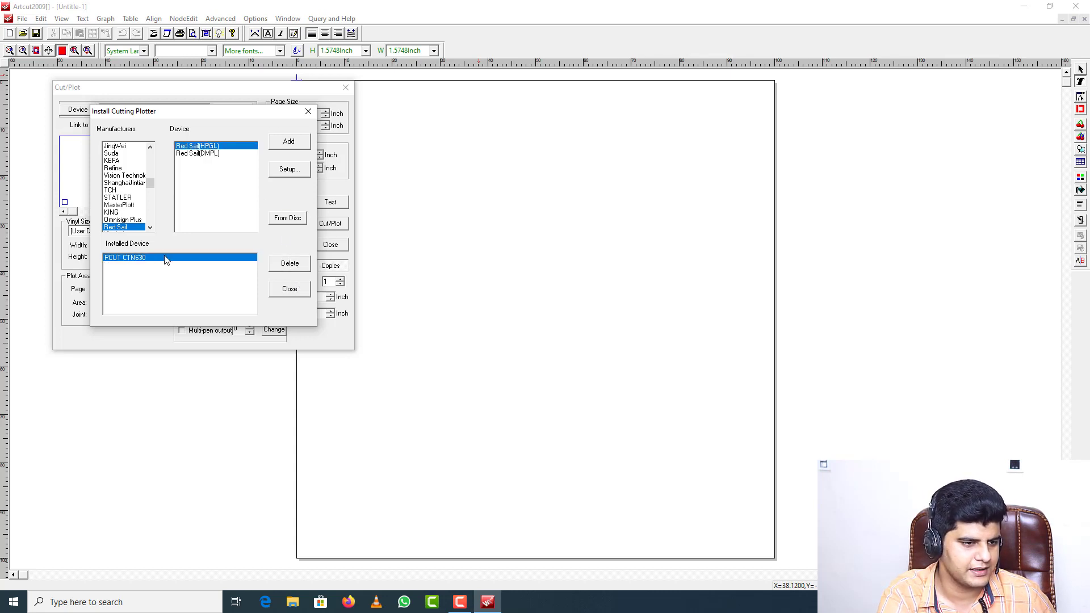
click(286, 266)
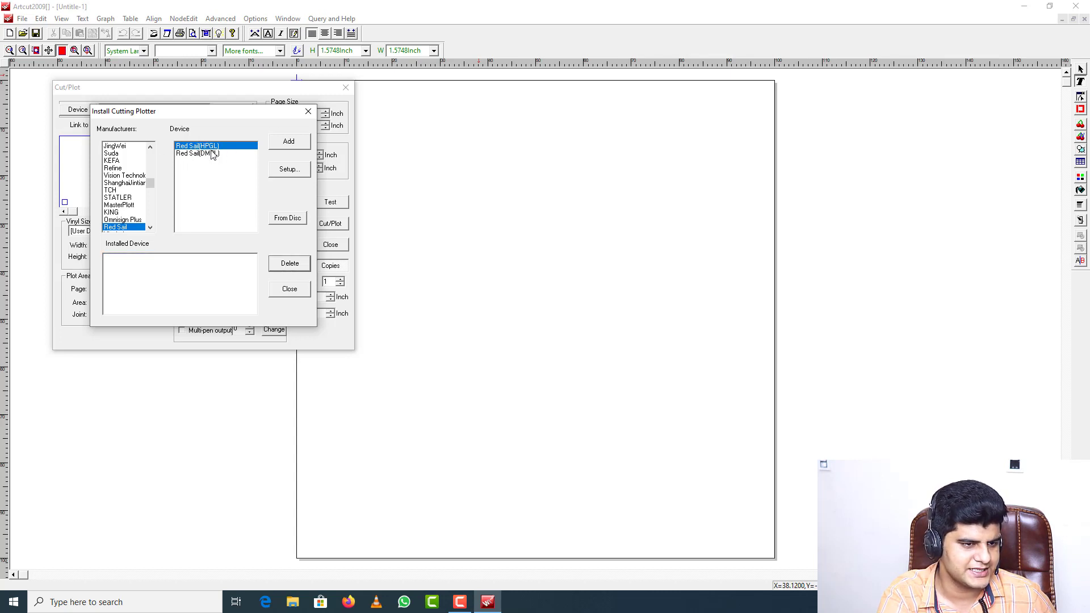
click(289, 140)
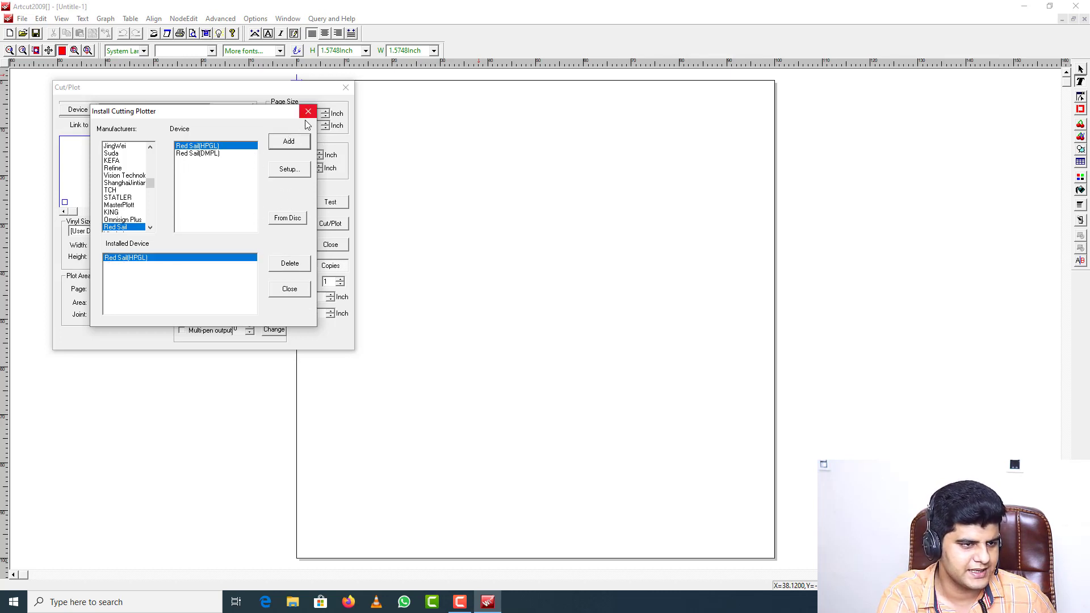
click(290, 289)
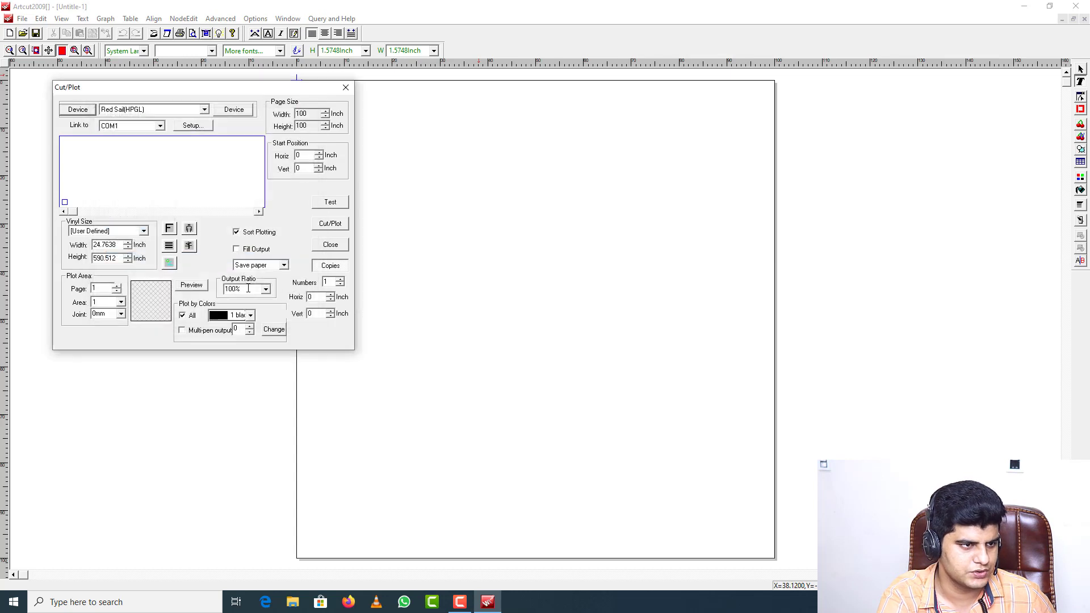
Open the serial parameters of port COM1 and select a baud rate of 9600
click(196, 126)
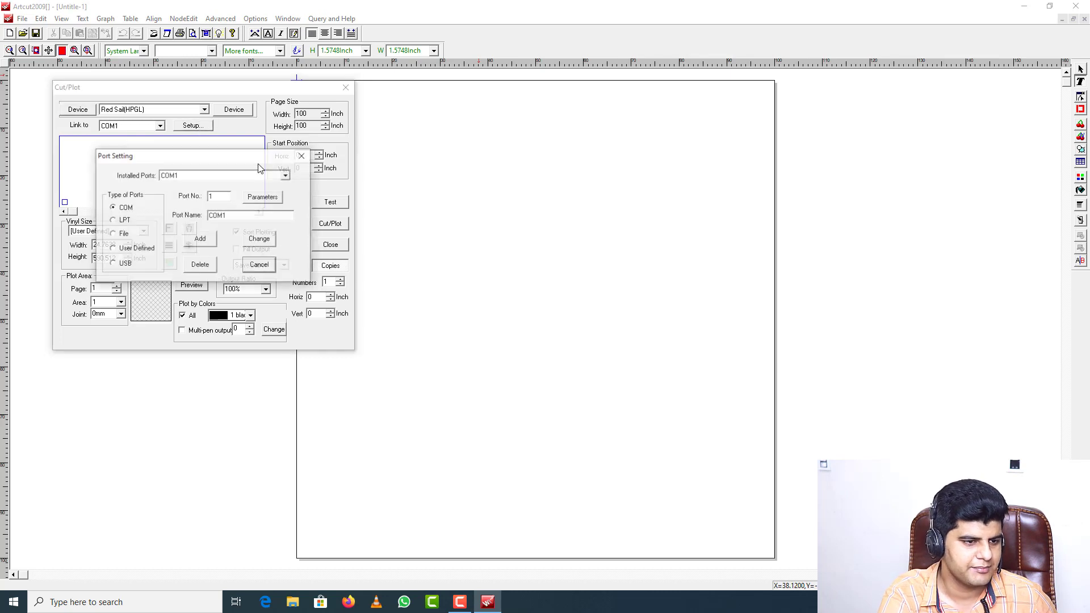
click(260, 196)
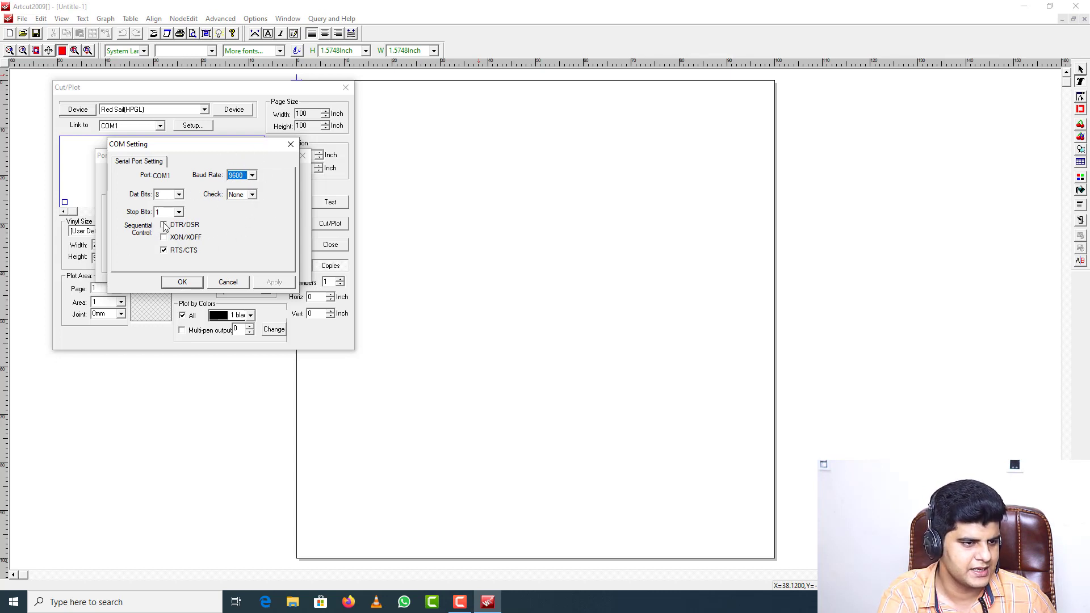
click(253, 177)
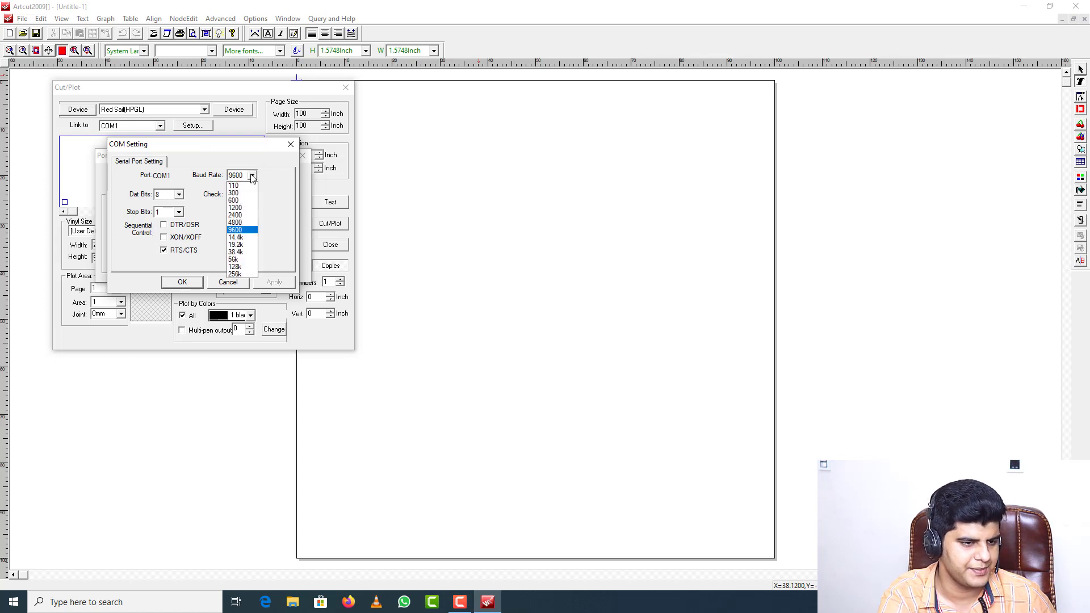
click(240, 231)
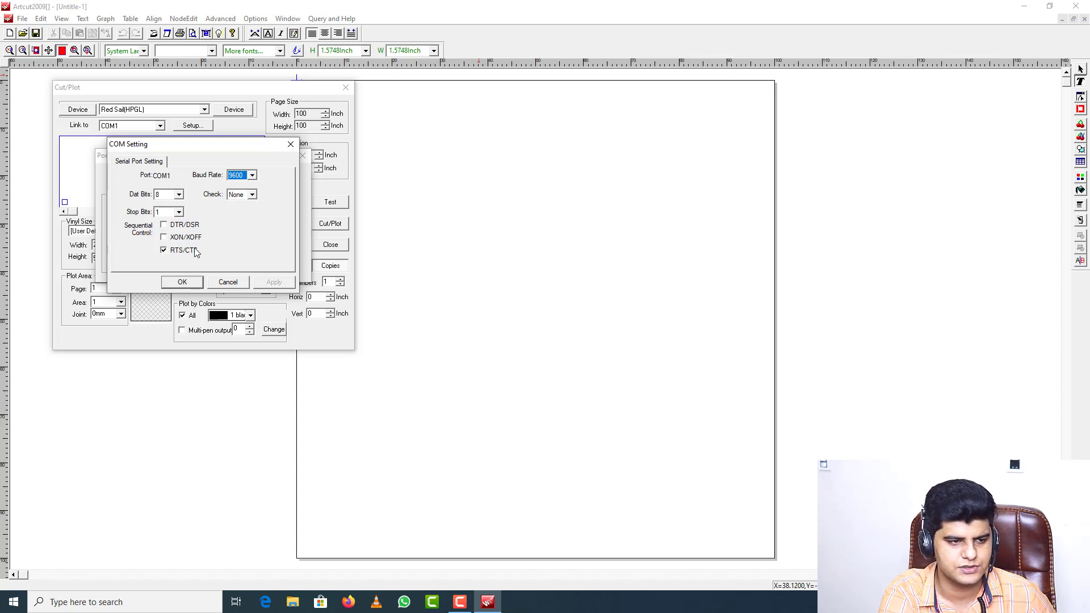
Keep only RTS/CTS enabled as the sequential control for COM1 and apply the port settings
click(164, 238)
click(164, 226)
click(164, 250)
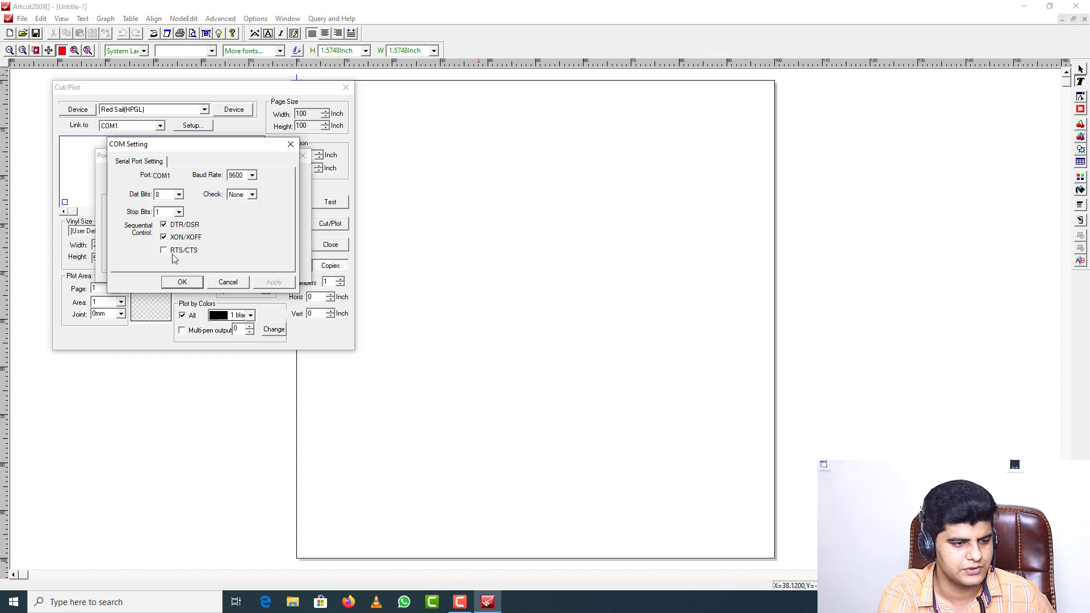
click(164, 251)
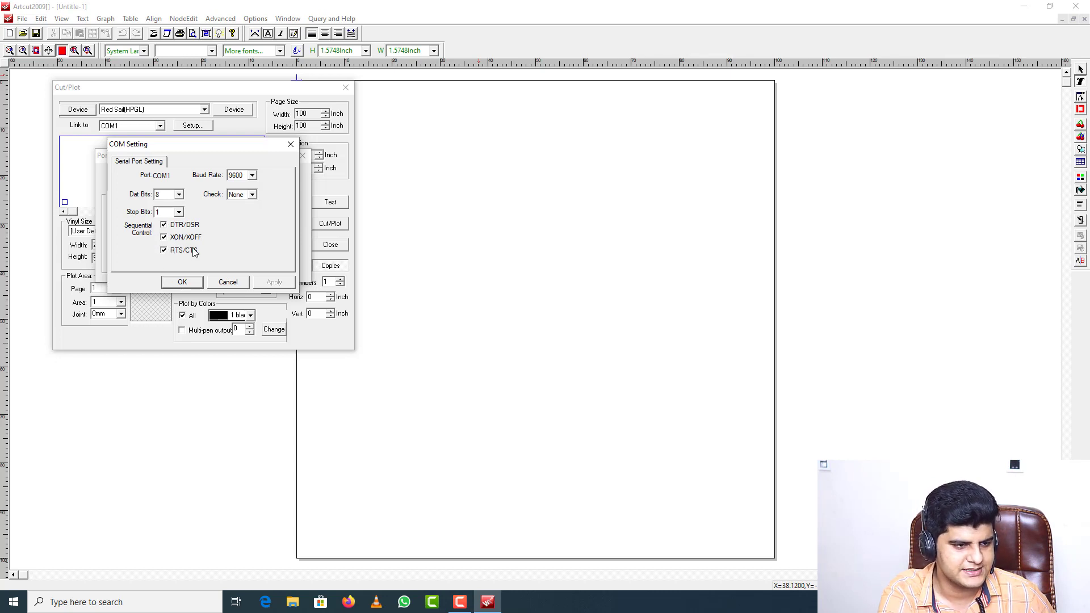
click(164, 237)
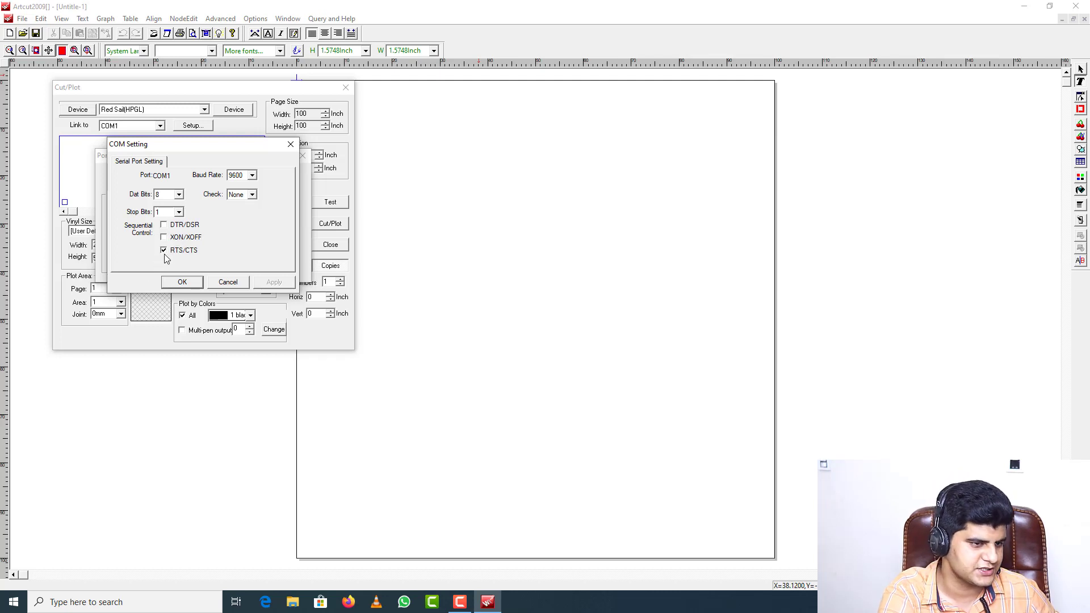
click(182, 282)
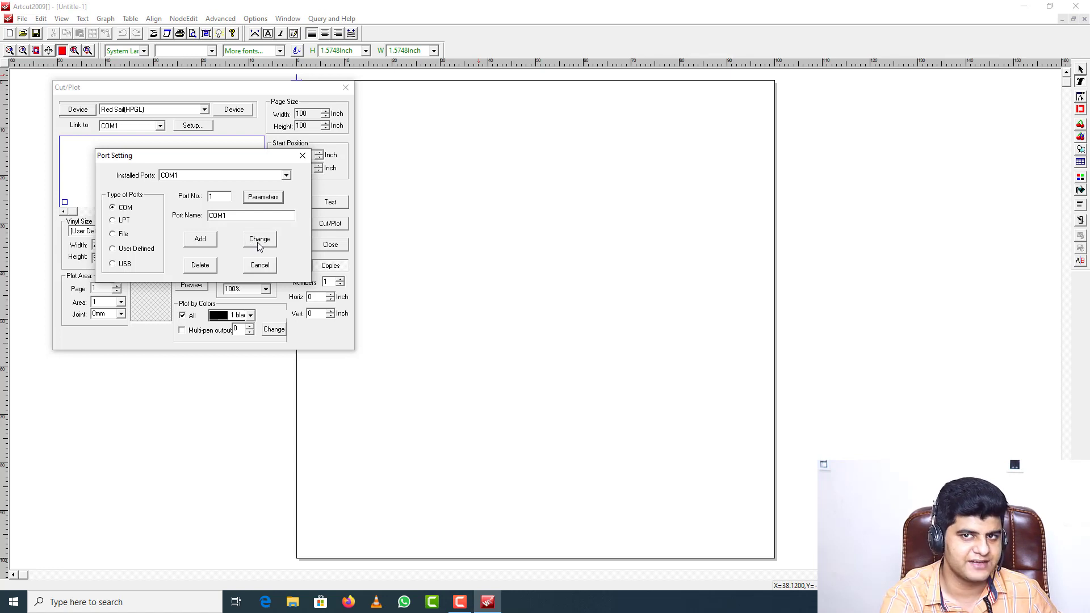
click(258, 242)
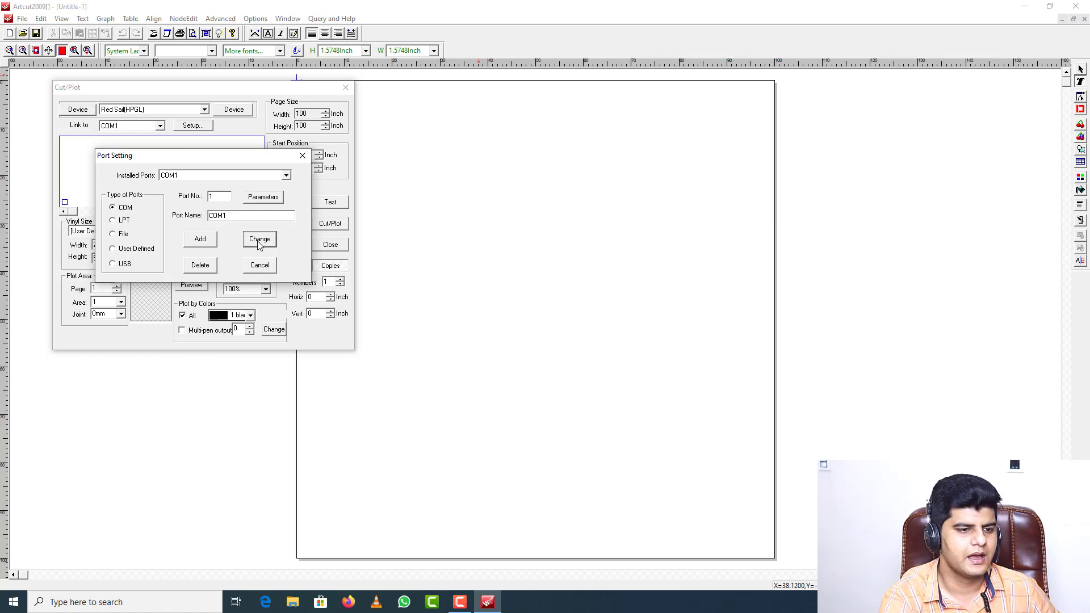
click(301, 157)
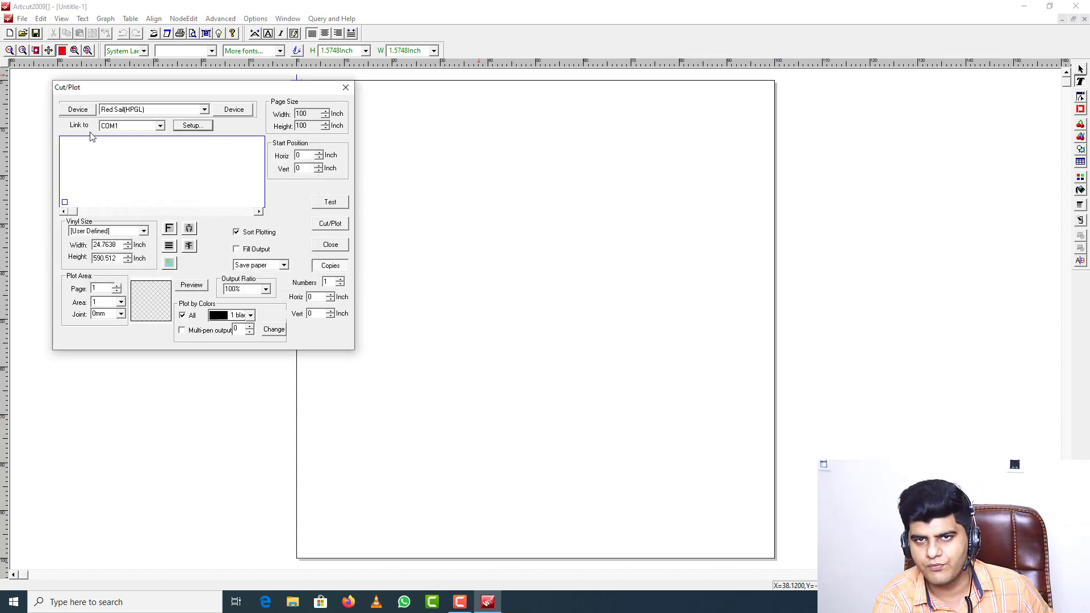
Select COM1 as the plotter's linked port, open a test output to the cutter and cancel it
click(109, 127)
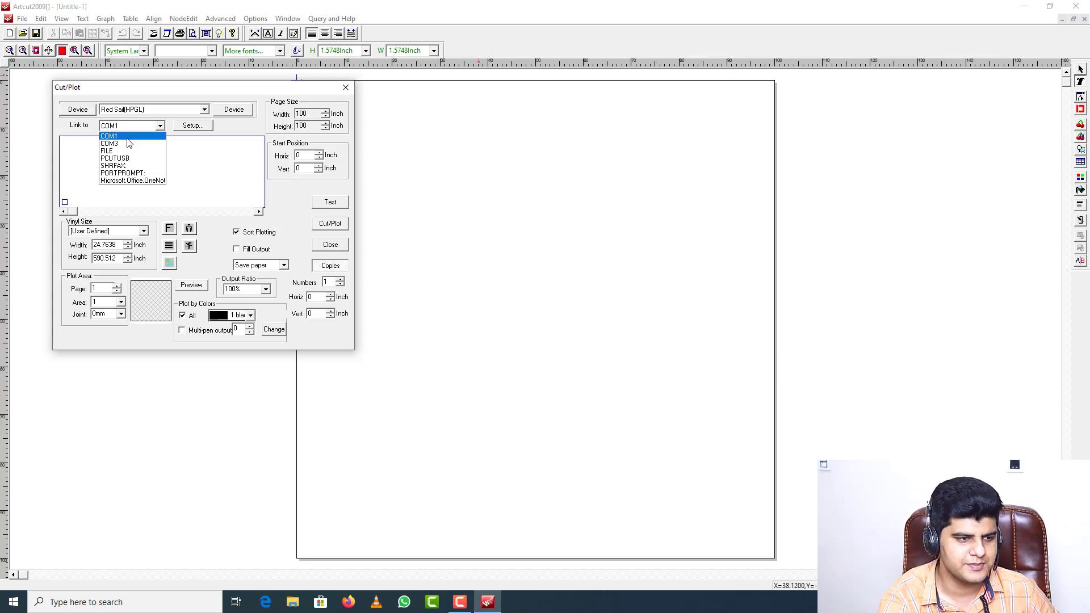
click(128, 138)
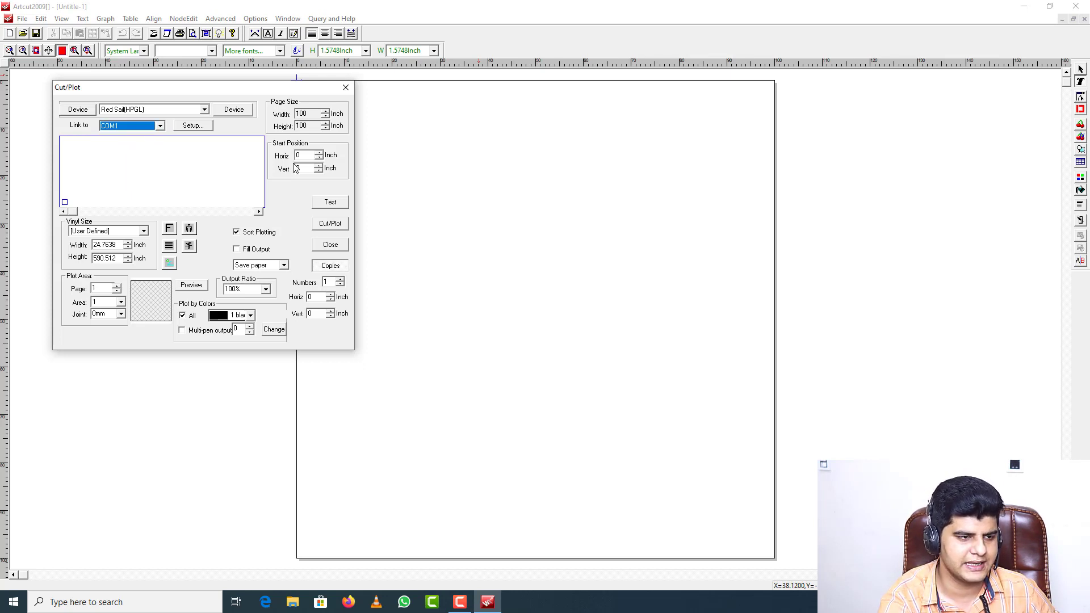
click(324, 203)
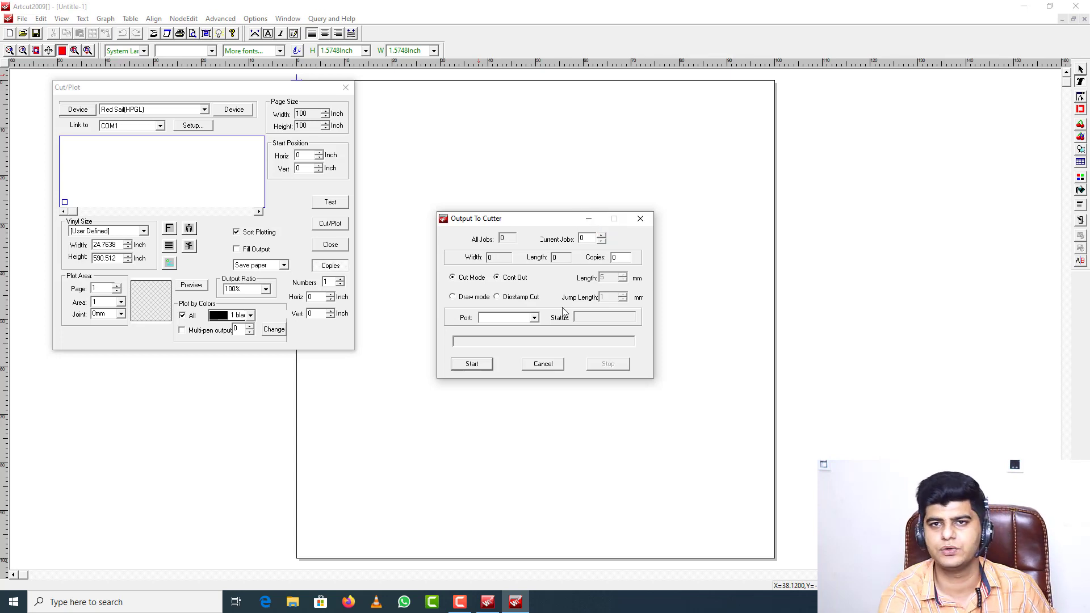
click(561, 365)
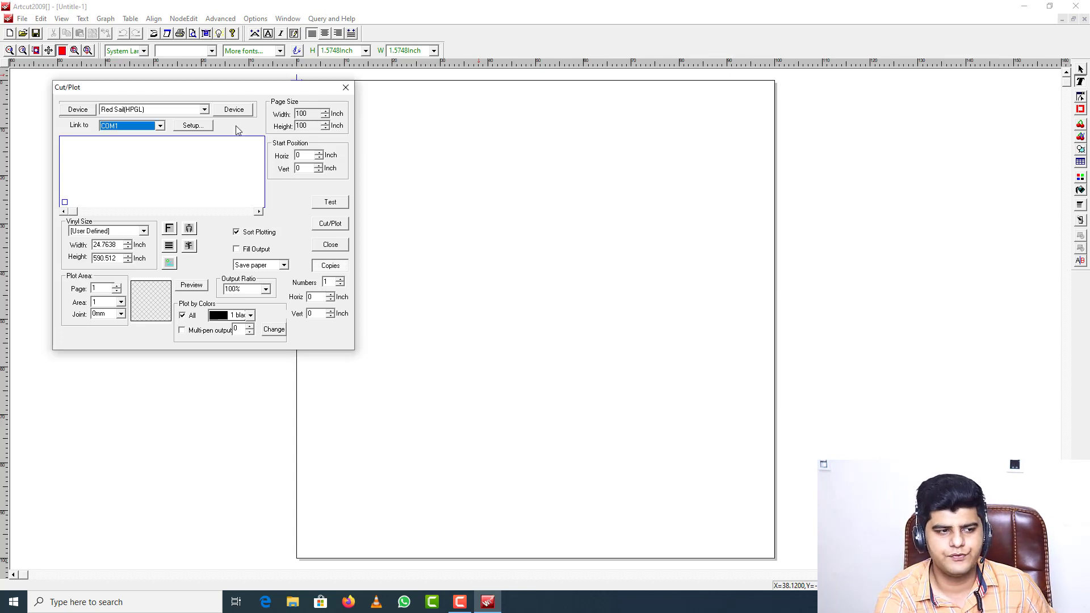
Switch the plotter's linked port to COM3 and back to COM1
click(158, 126)
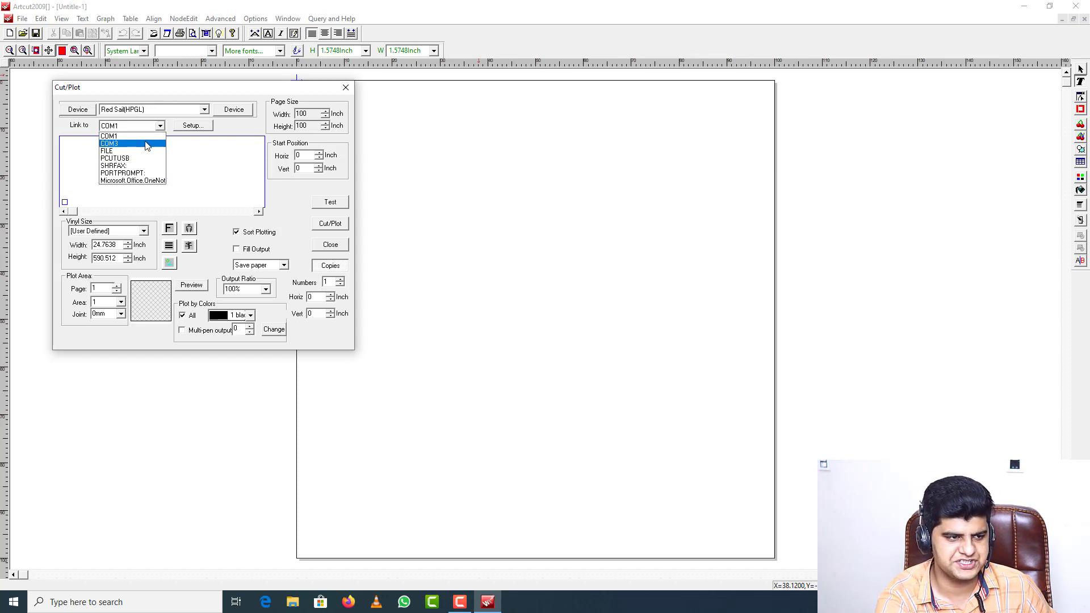
click(145, 143)
click(160, 126)
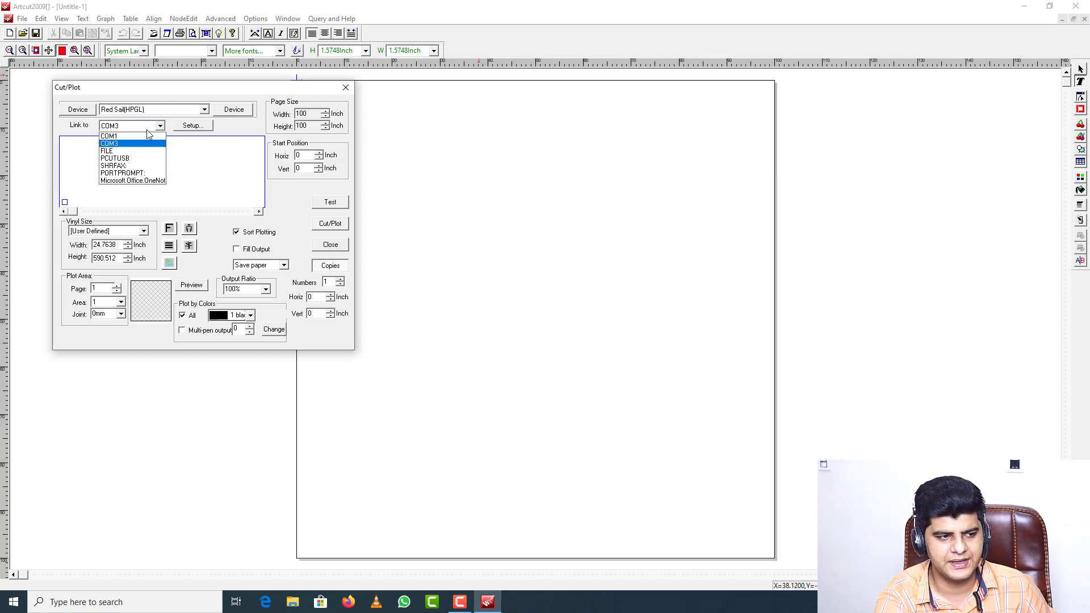
click(136, 135)
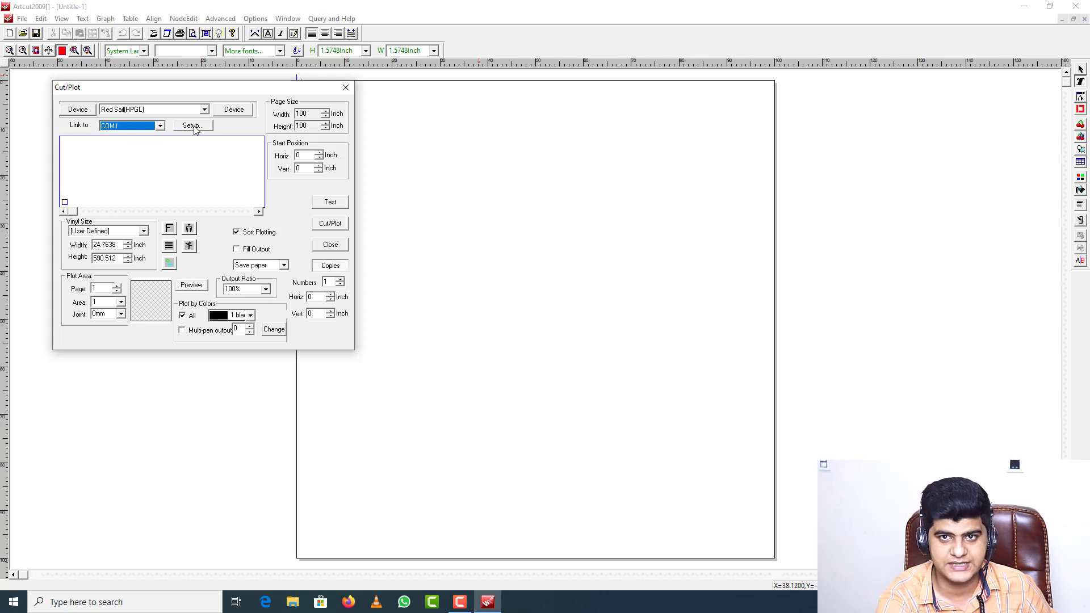
Disable DTR/DSR in the serial parameters of port COM3, apply the port change and close the Cut/Plot settings
click(193, 125)
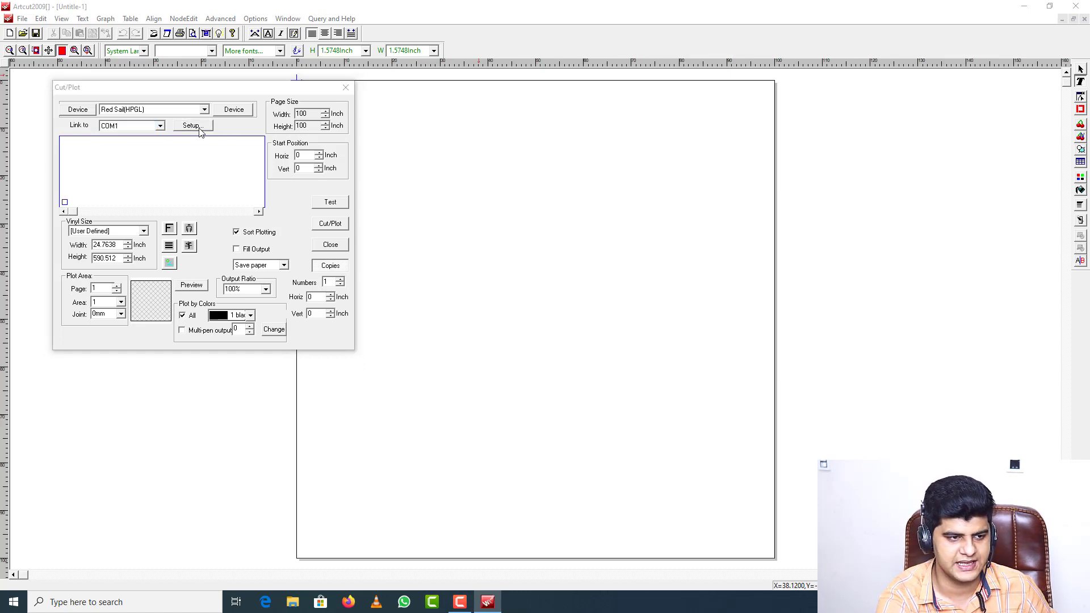
click(260, 197)
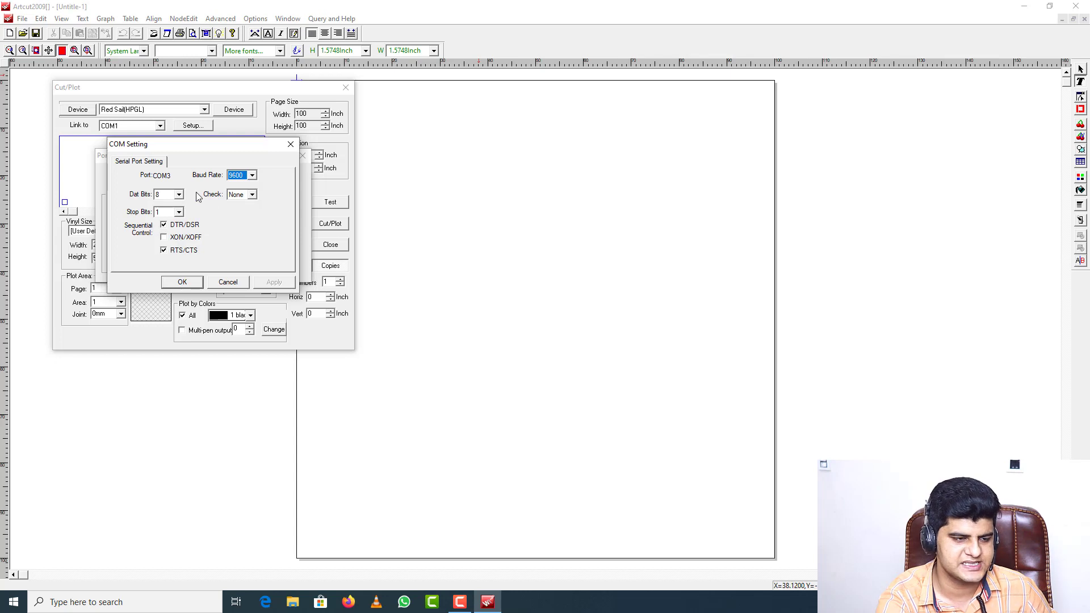
click(164, 225)
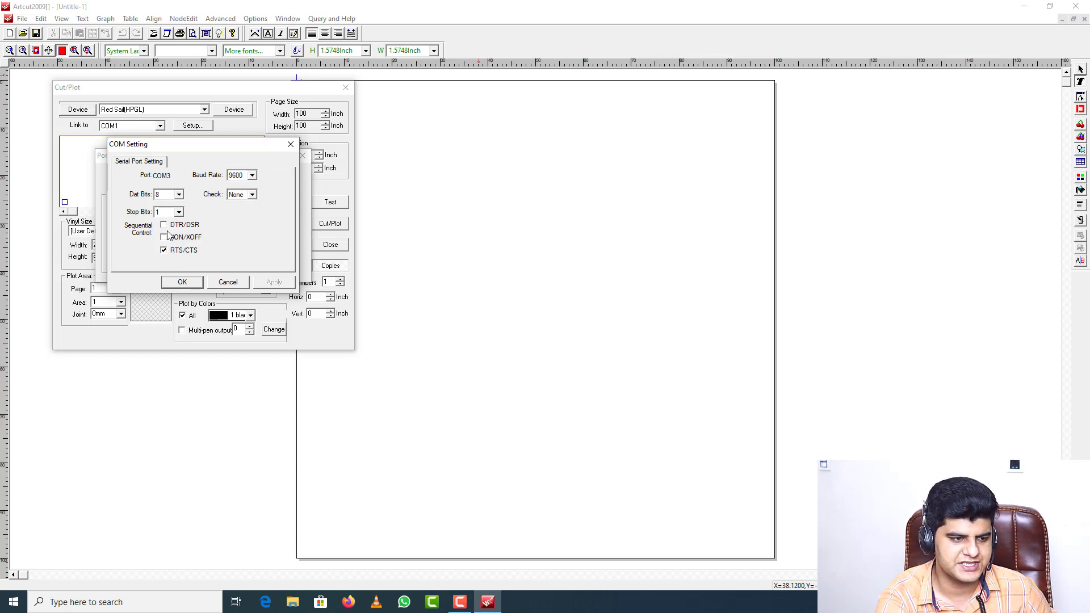
click(182, 283)
click(261, 236)
click(303, 155)
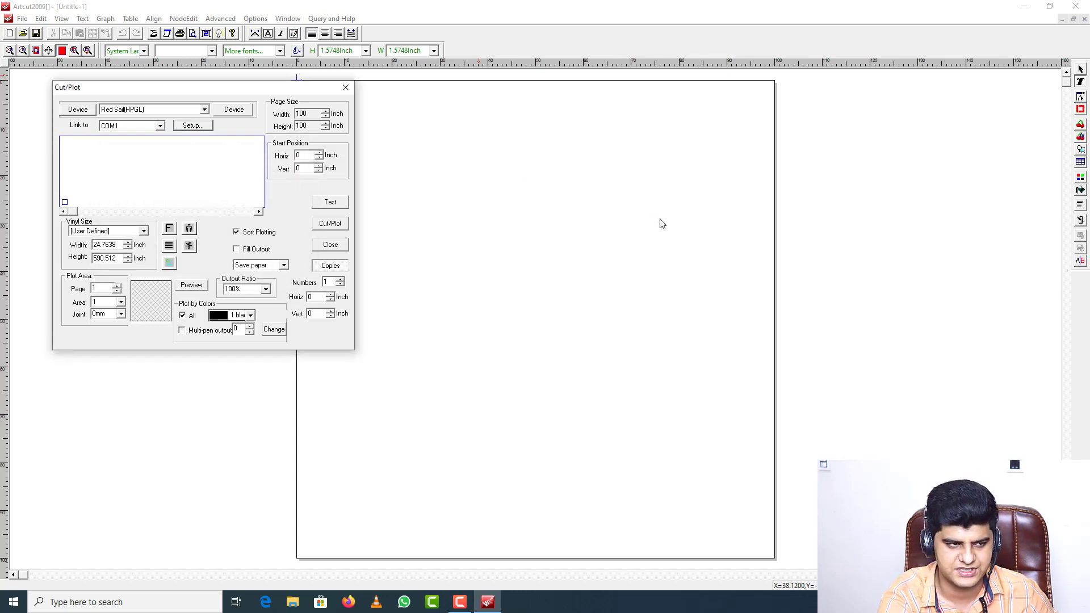
click(346, 87)
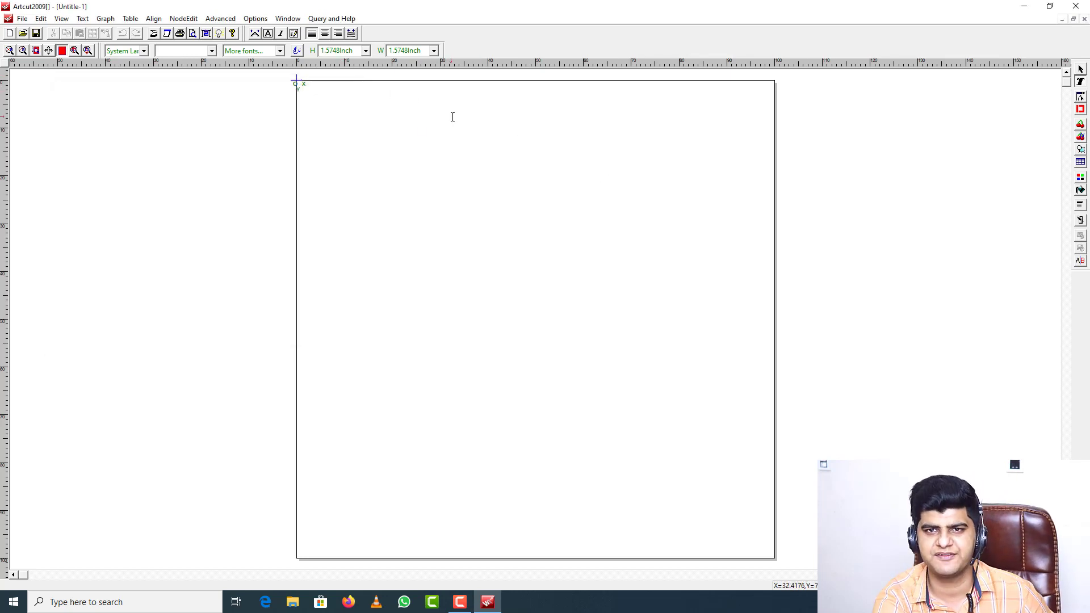